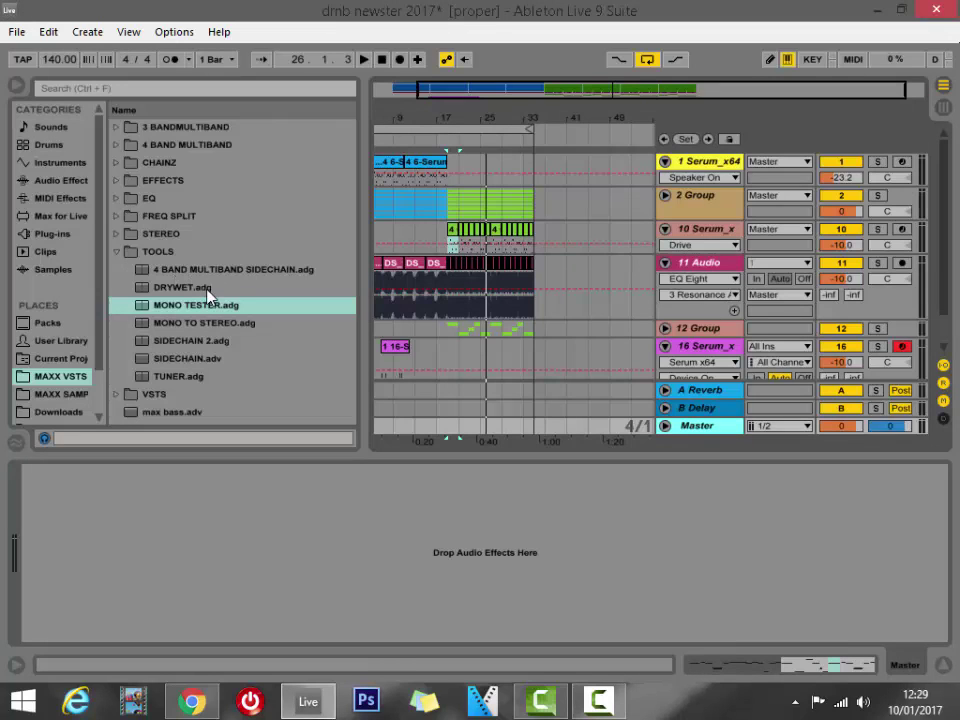
- Load the BASIC MONO_STEREO SPLIT rack from the FREQ SPLIT folder onto the Master track
click(215, 326)
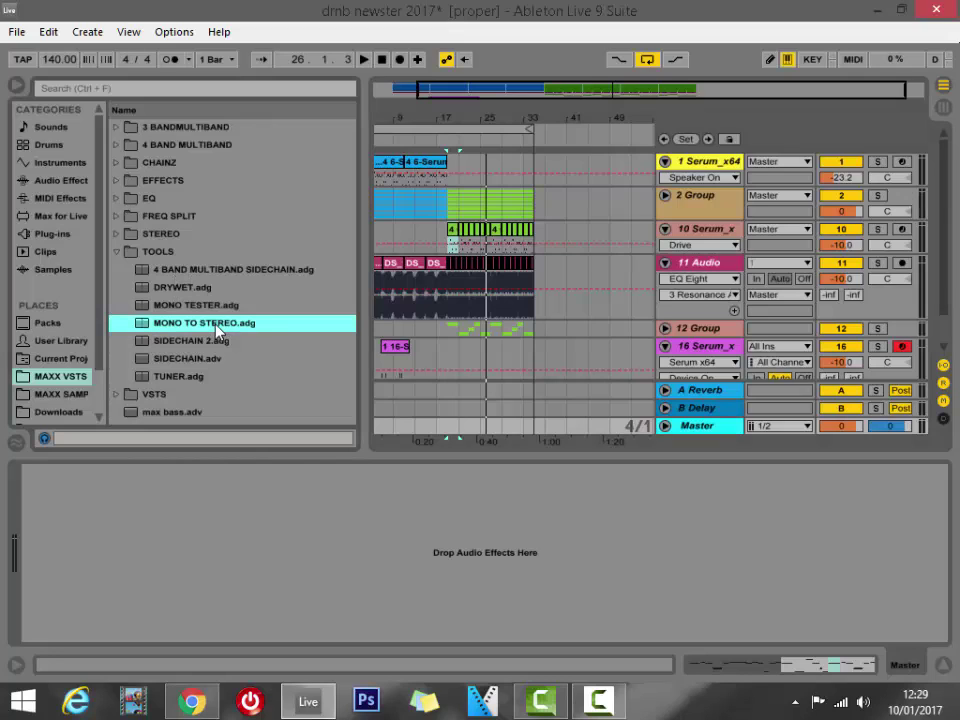
mouse_move(218, 333)
mouse_down()
mouse_move(284, 543)
mouse_move(231, 302)
mouse_move(240, 318)
mouse_move(213, 315)
mouse_up()
key(Left)
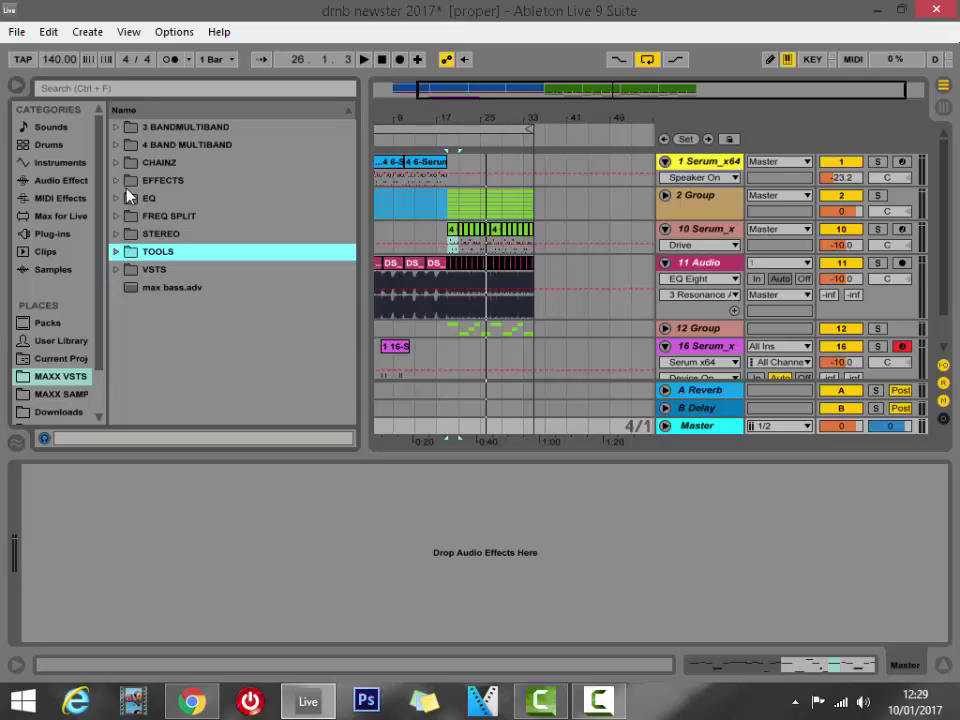
click(117, 216)
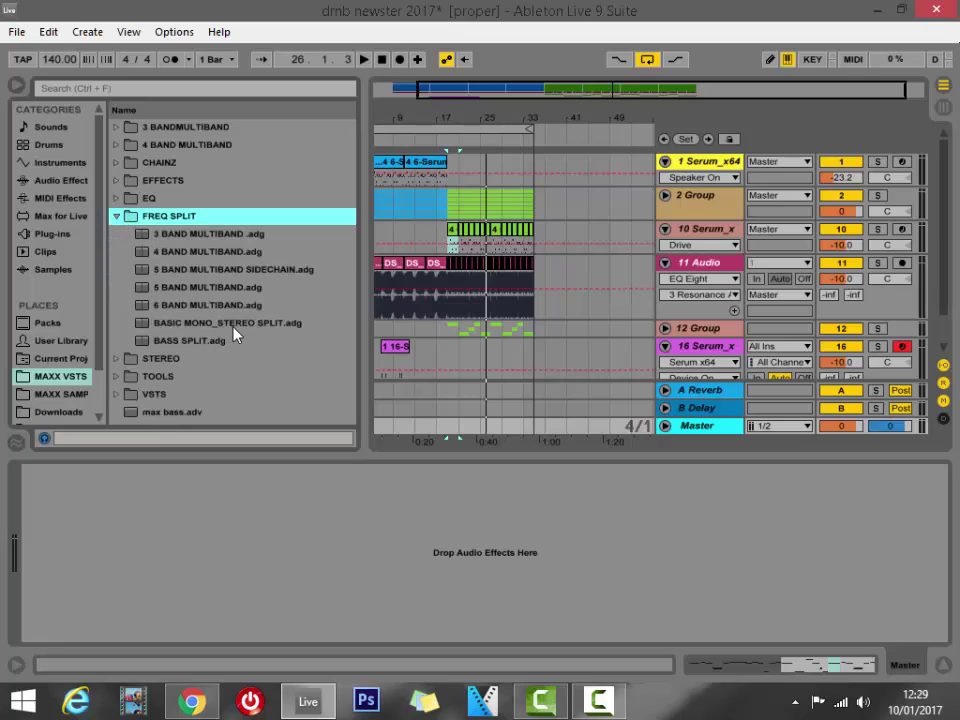
drag(233, 333, 298, 587)
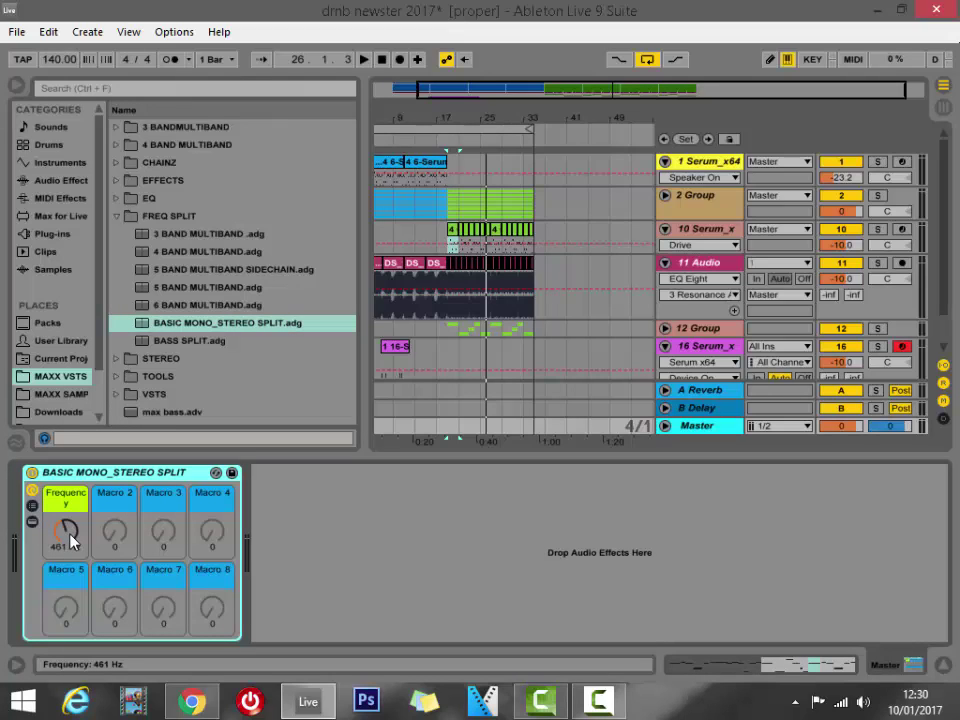
- Lower the mono/stereo split rack's Frequency macro to 273 Hz
drag(71, 540, 70, 567)
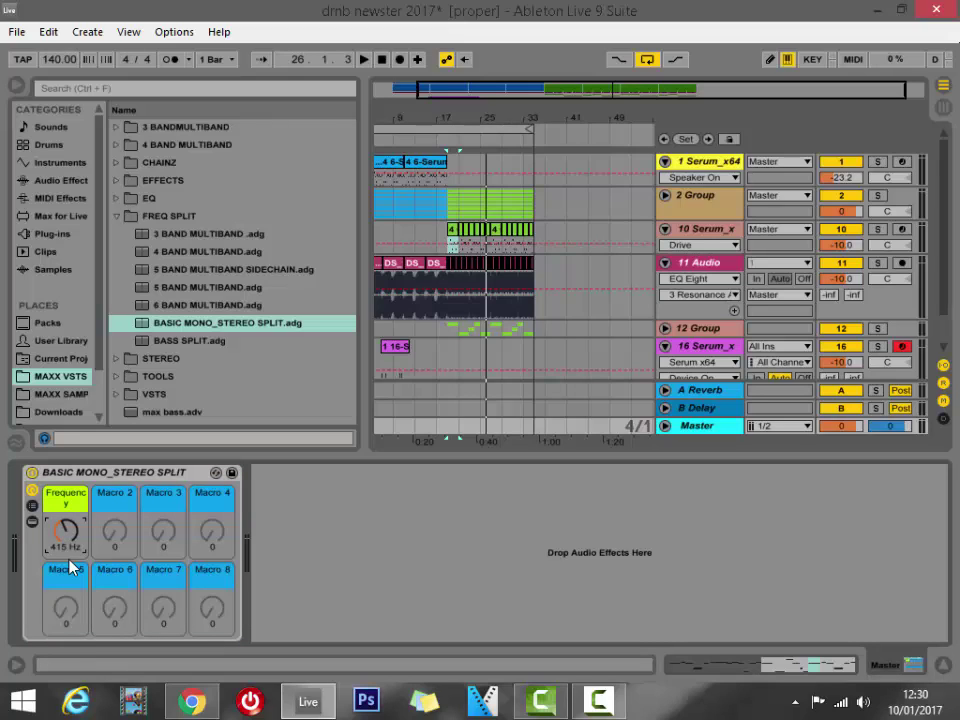
mouse_move(66, 532)
mouse_down()
mouse_move(66, 550)
mouse_move(66, 512)
mouse_move(66, 540)
mouse_up()
drag(66, 531, 66, 548)
- Look up the Utility device and its presets among the audio effects
click(50, 180)
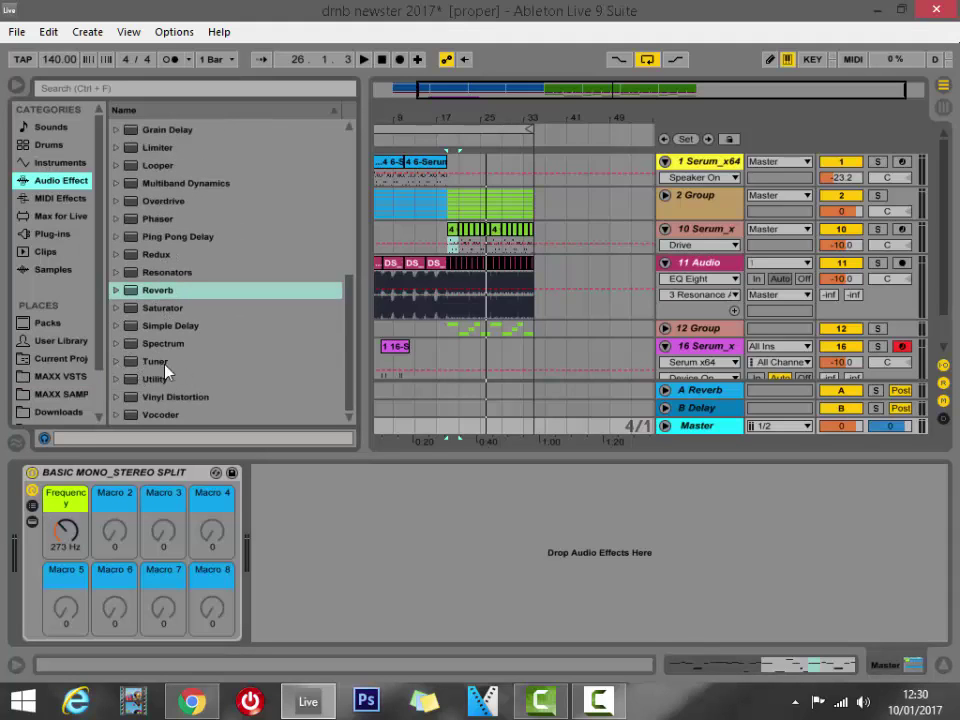
click(116, 380)
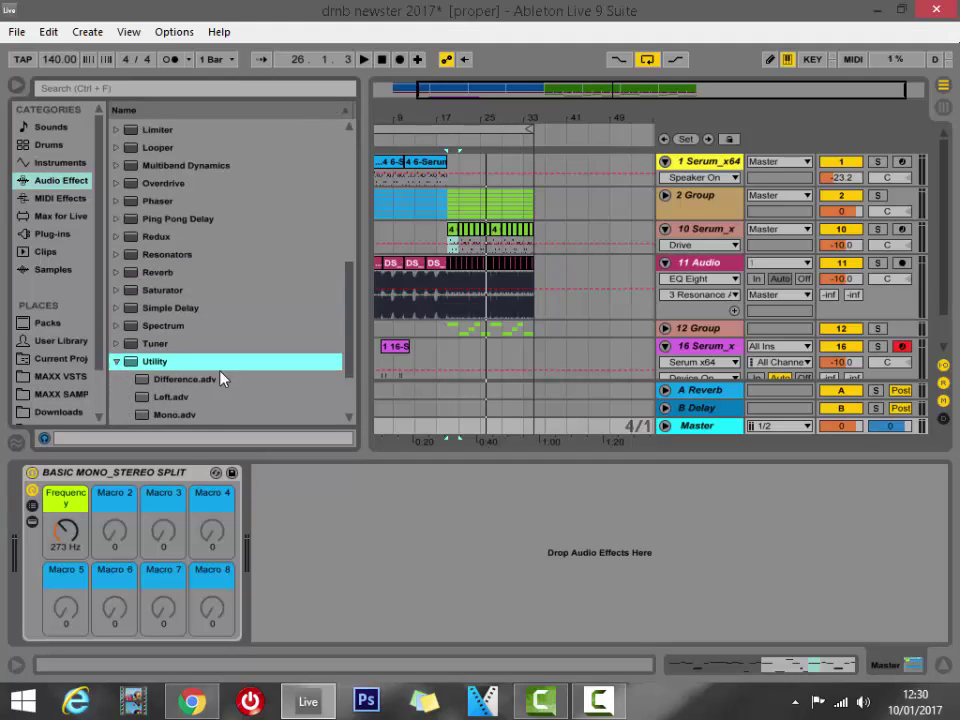
click(117, 273)
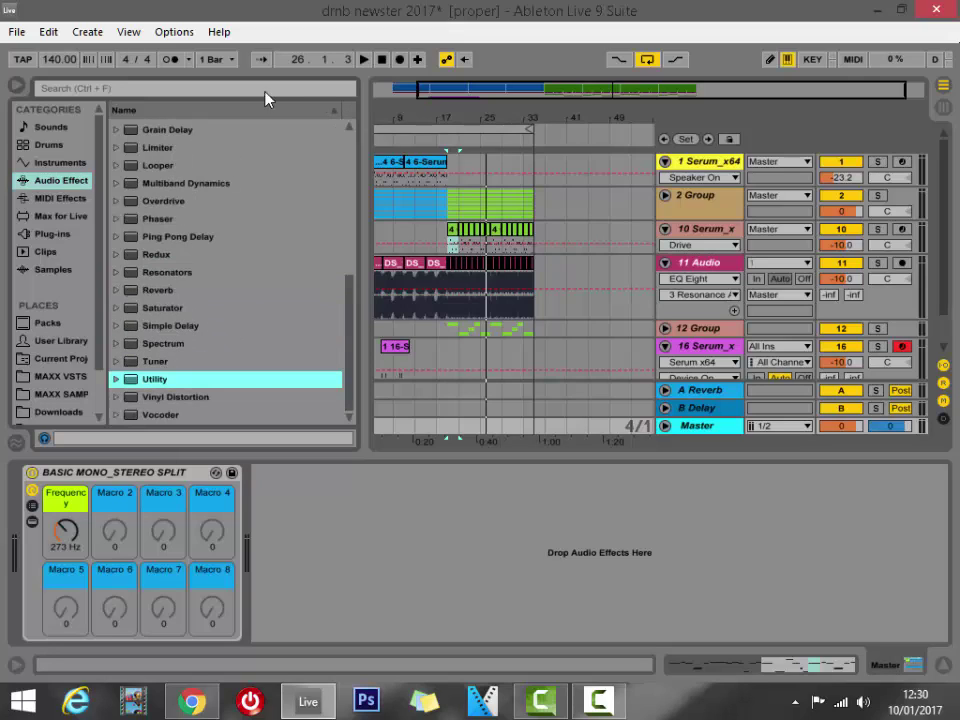
scroll(231, 305, up, 3)
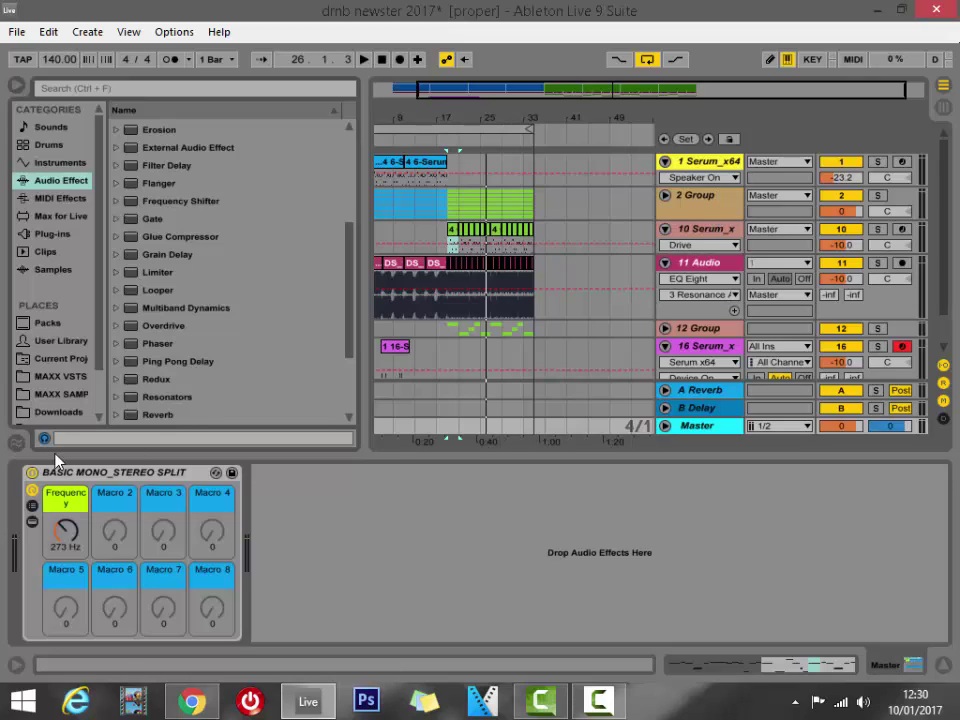
- Sweep the split rack's Frequency macro up to about 665 Hz, bring it down to 259 Hz, and bypass the rack
click(114, 481)
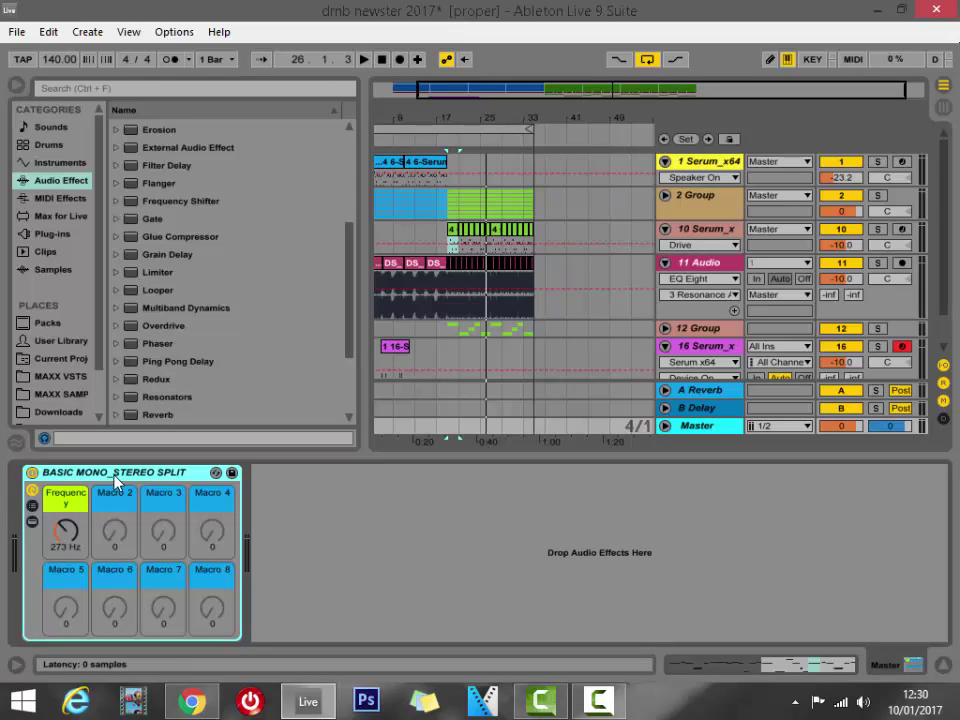
drag(65, 530, 65, 473)
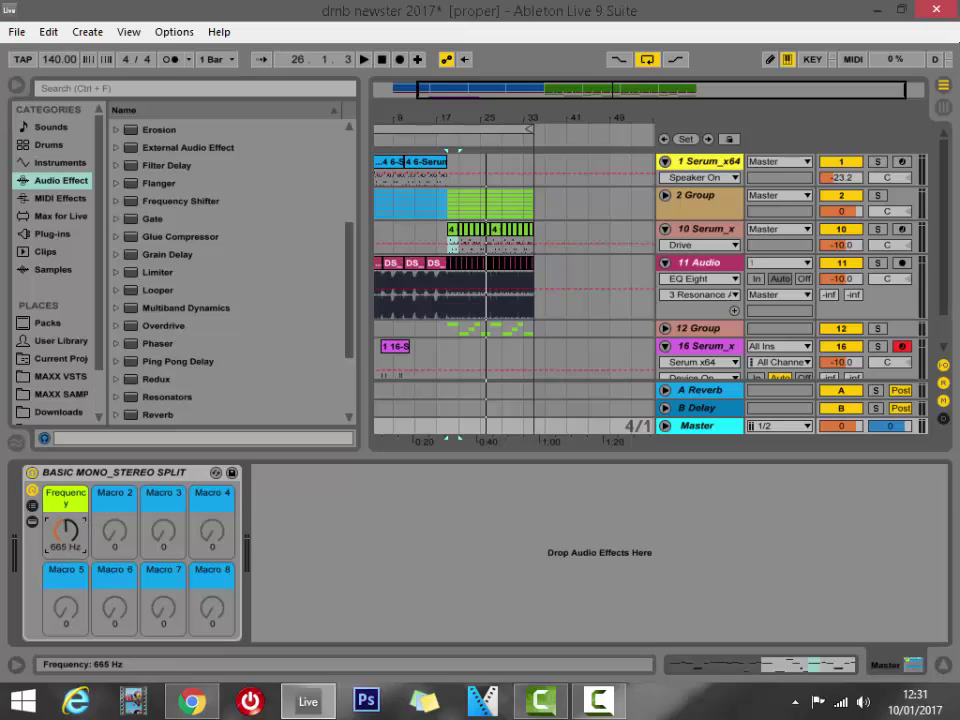
drag(71, 540, 72, 620)
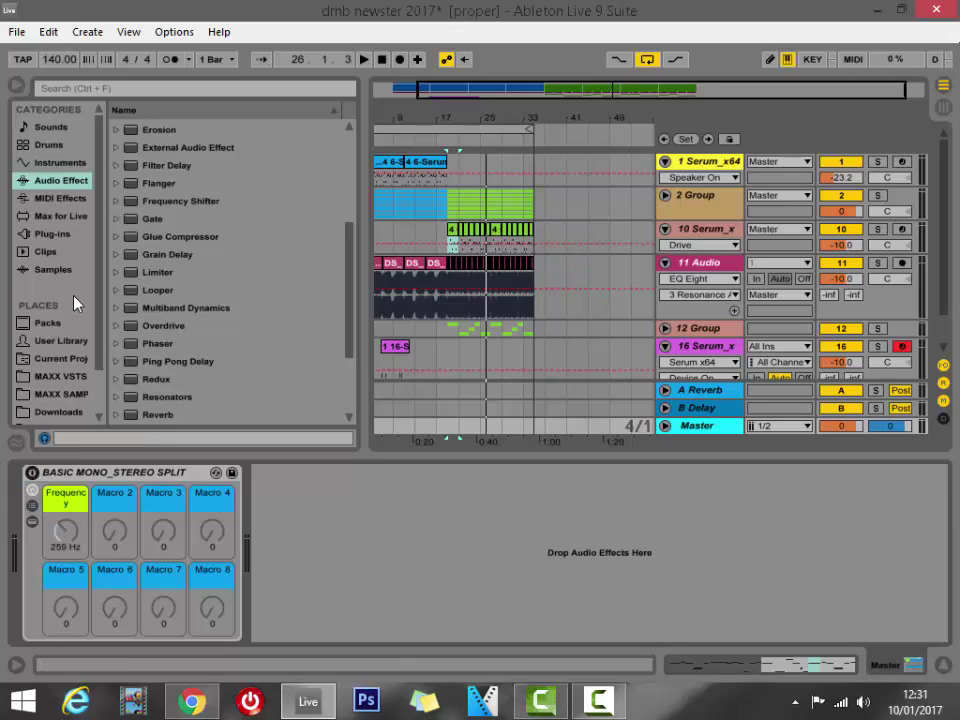
- Add the StereoToolV3 plug-in after the split rack on the Master track, and play the song with its window open
scroll(76, 303, down, 2)
scroll(60, 250, up, 2)
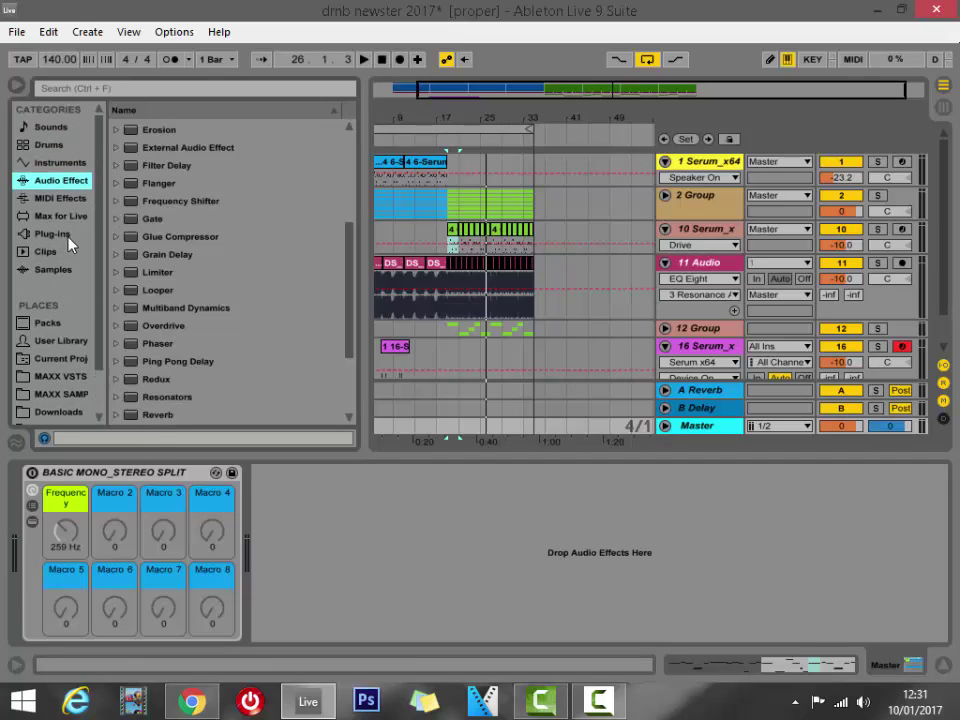
click(70, 234)
scroll(190, 190, up, 2)
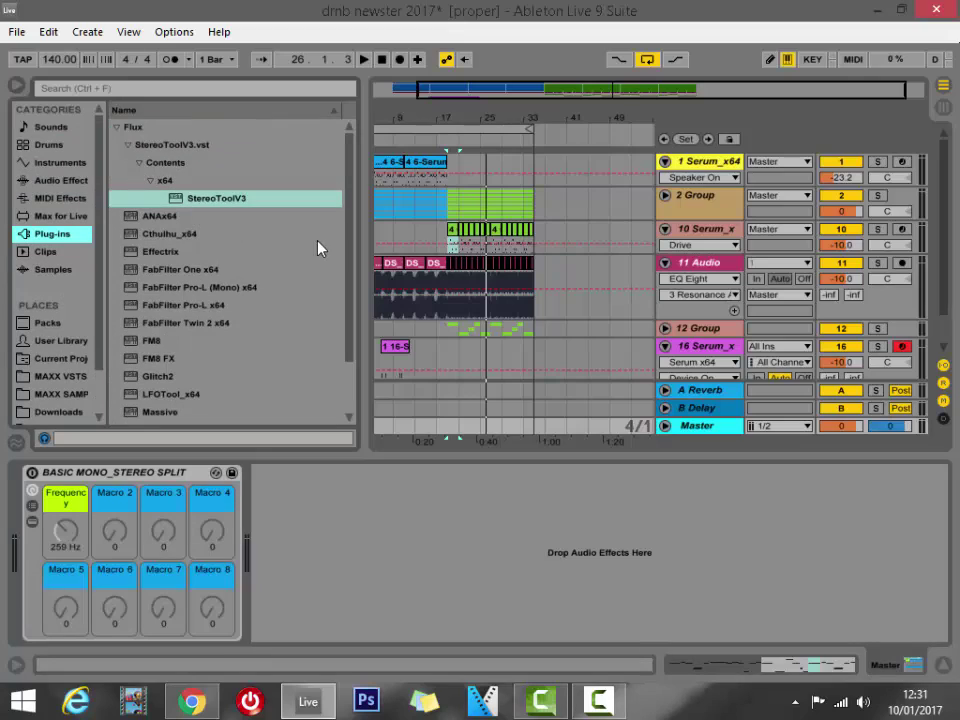
click(245, 201)
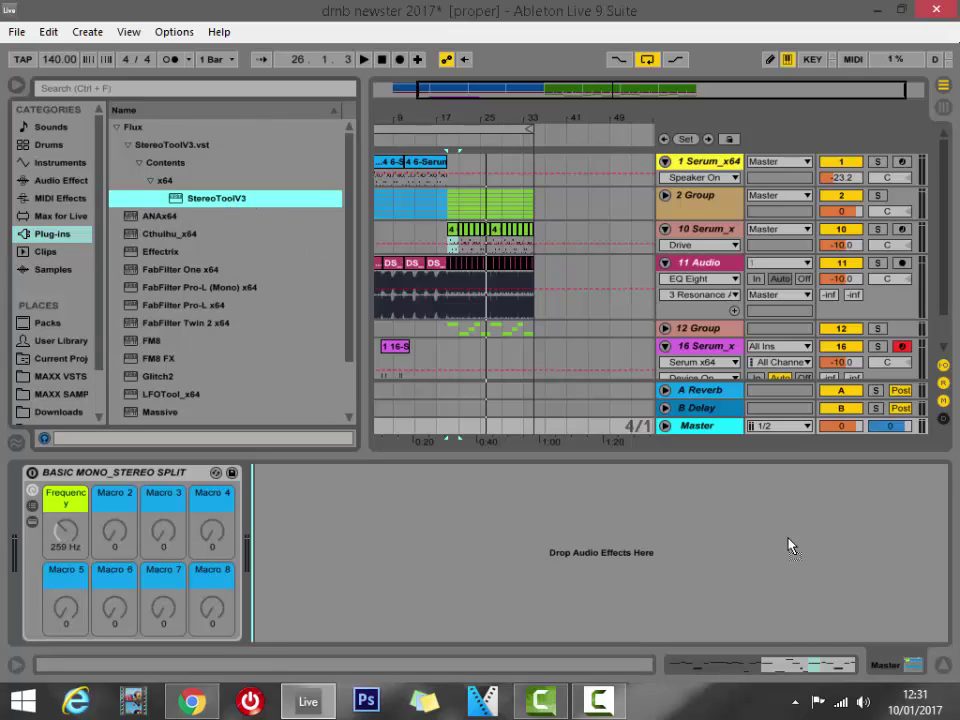
drag(690, 583, 690, 583)
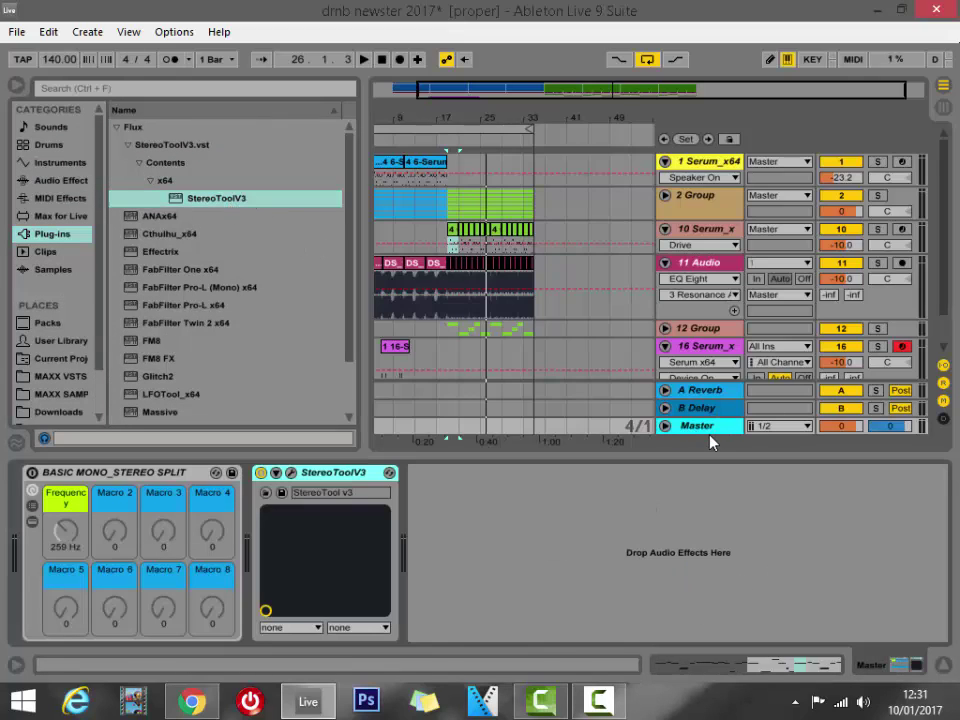
click(291, 473)
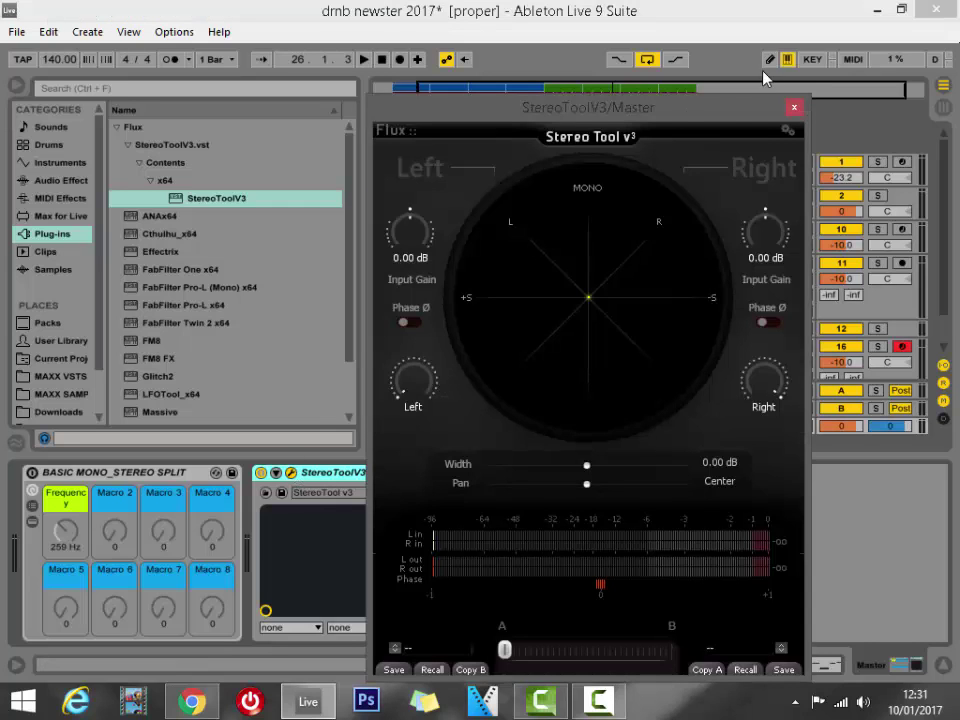
key(space)
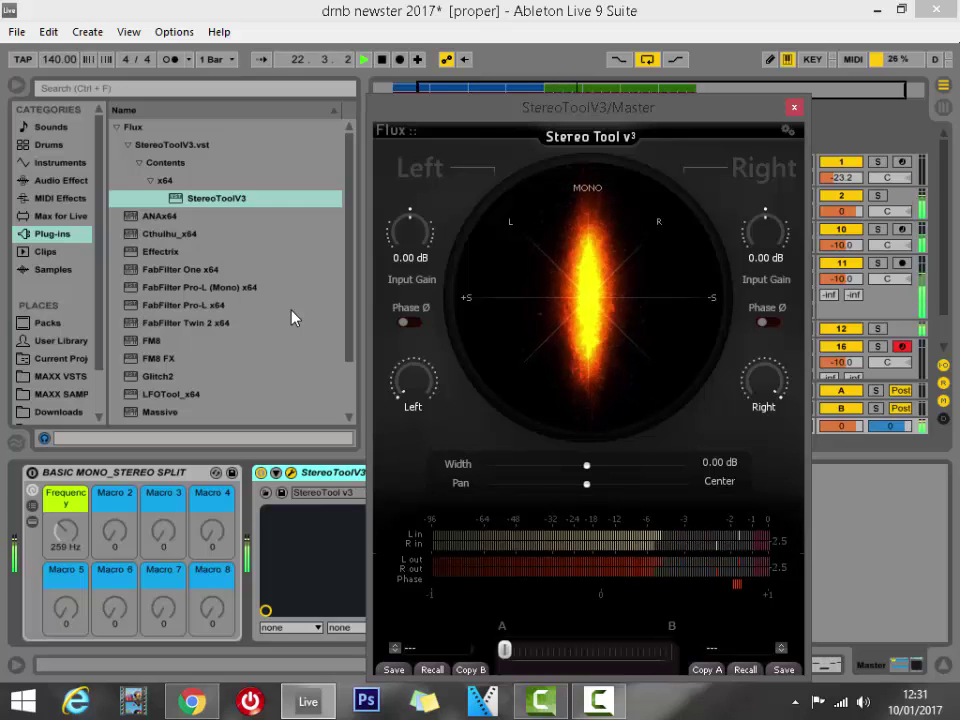
- Set the audio output device to Realtek Digital Output (Realtek High Definition Audio) DX, and restart playback
click(174, 32)
click(248, 510)
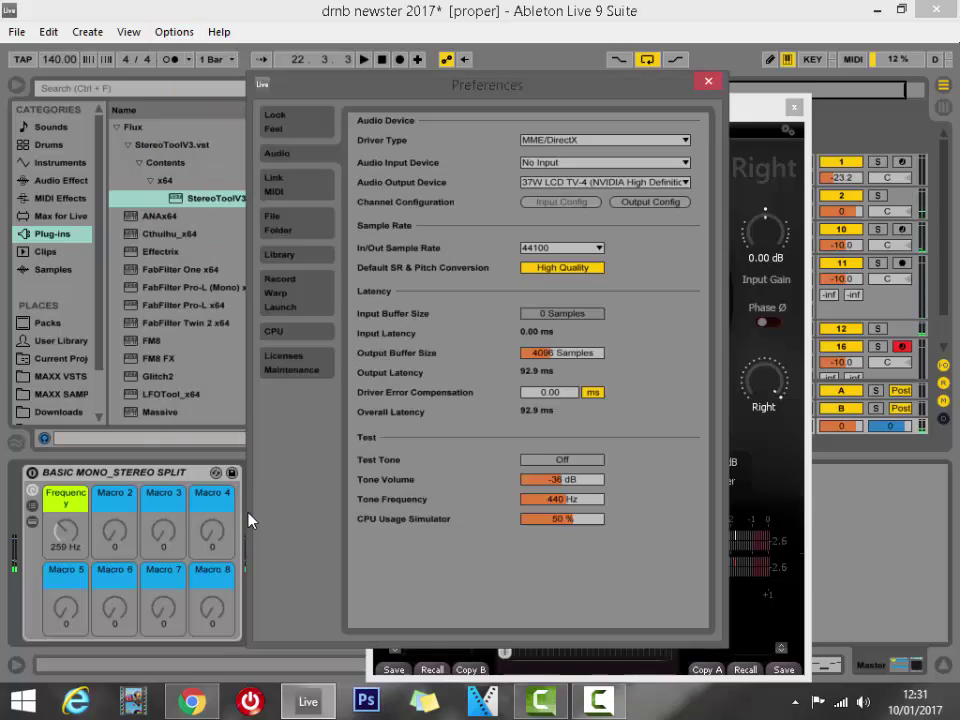
click(572, 141)
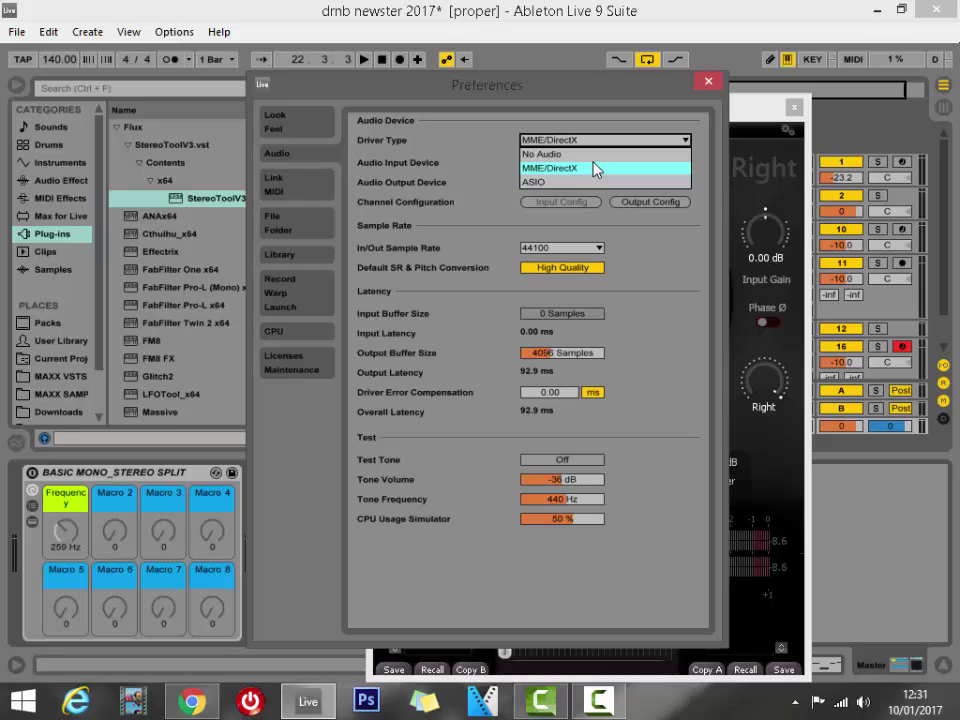
click(617, 262)
click(637, 186)
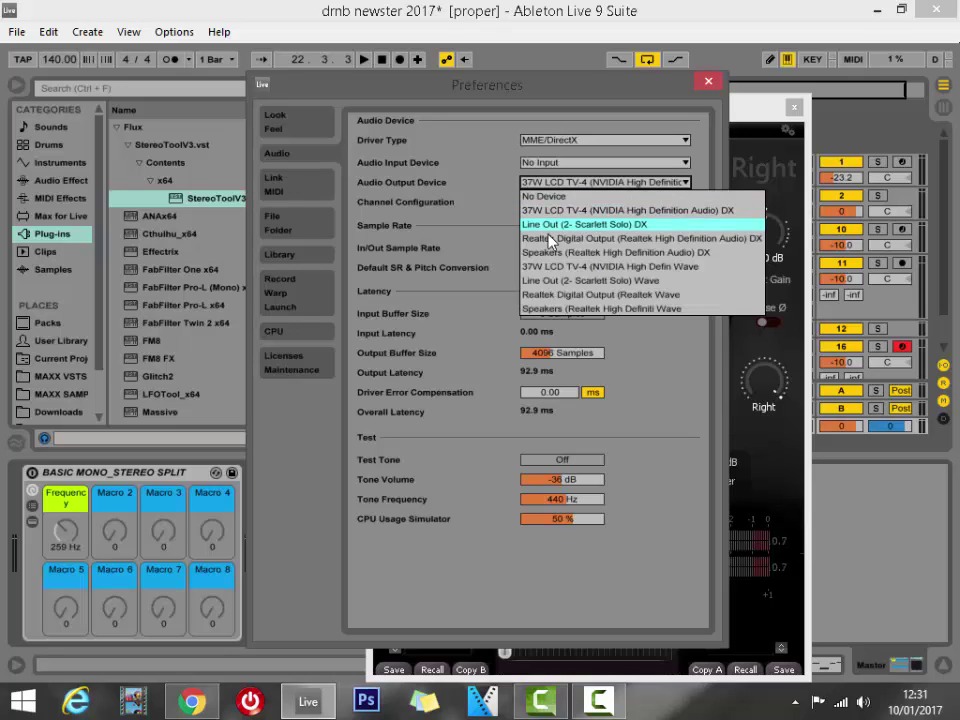
click(635, 240)
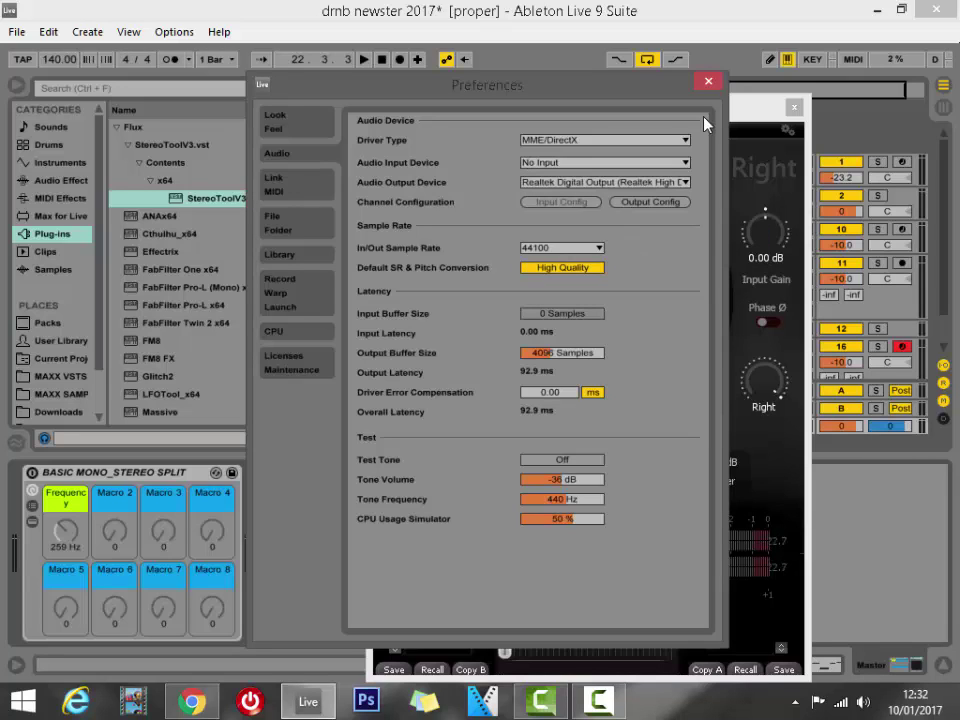
click(708, 82)
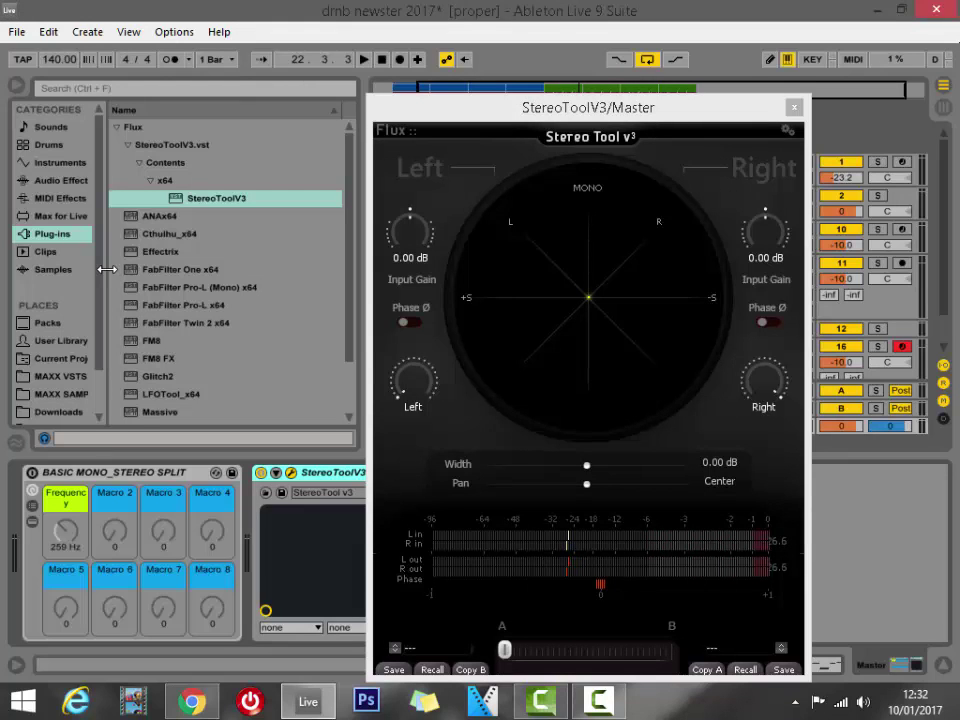
key(space)
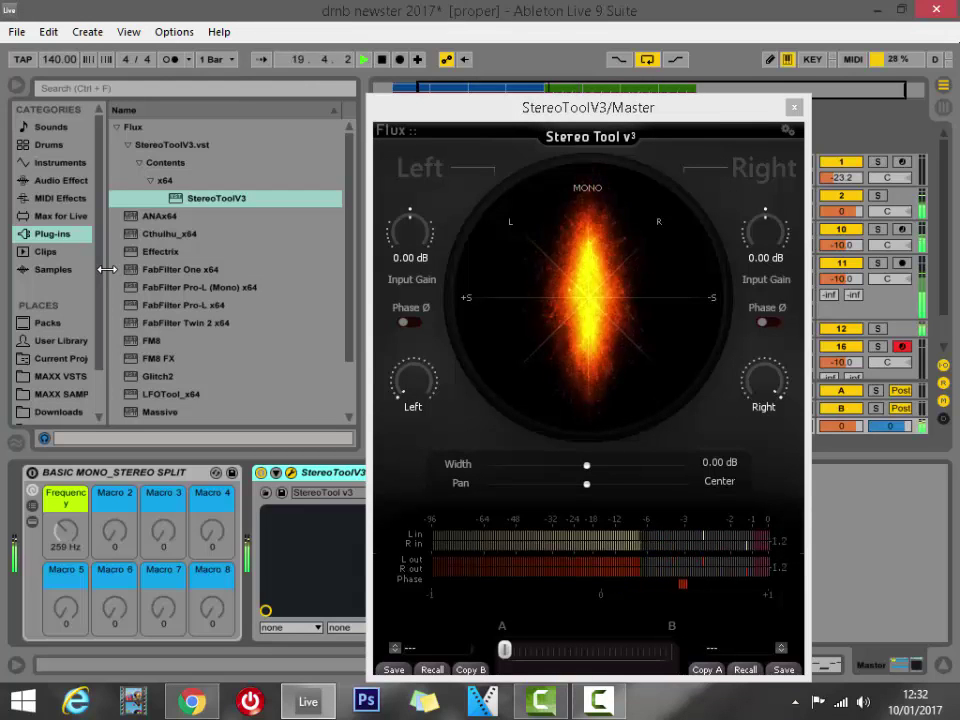
- Review the driver type and output device choices in the audio preferences during playback
click(162, 33)
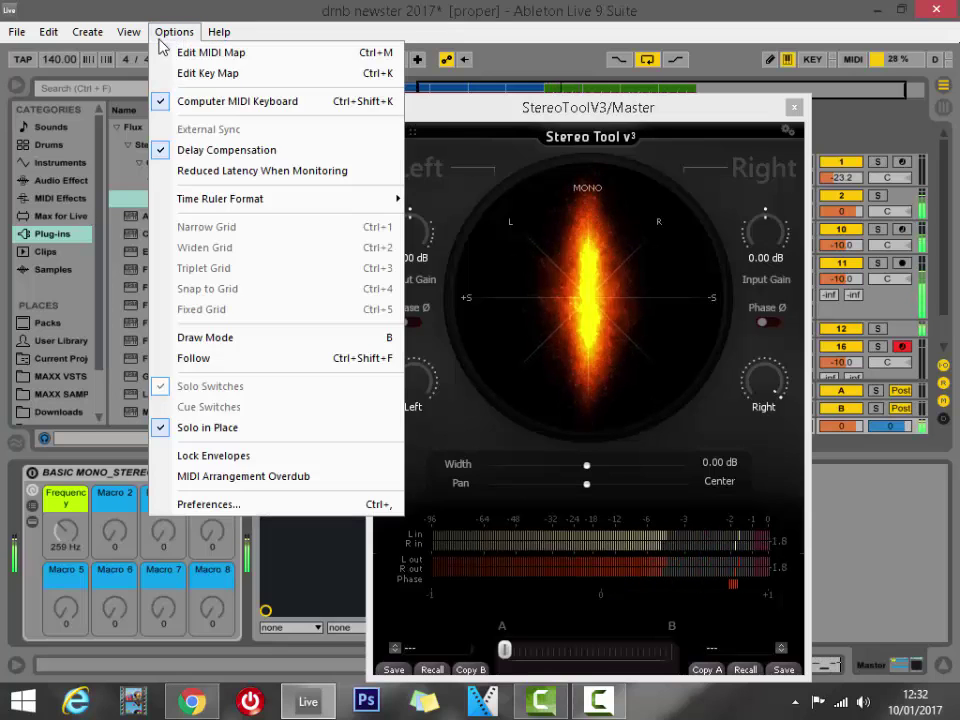
click(292, 505)
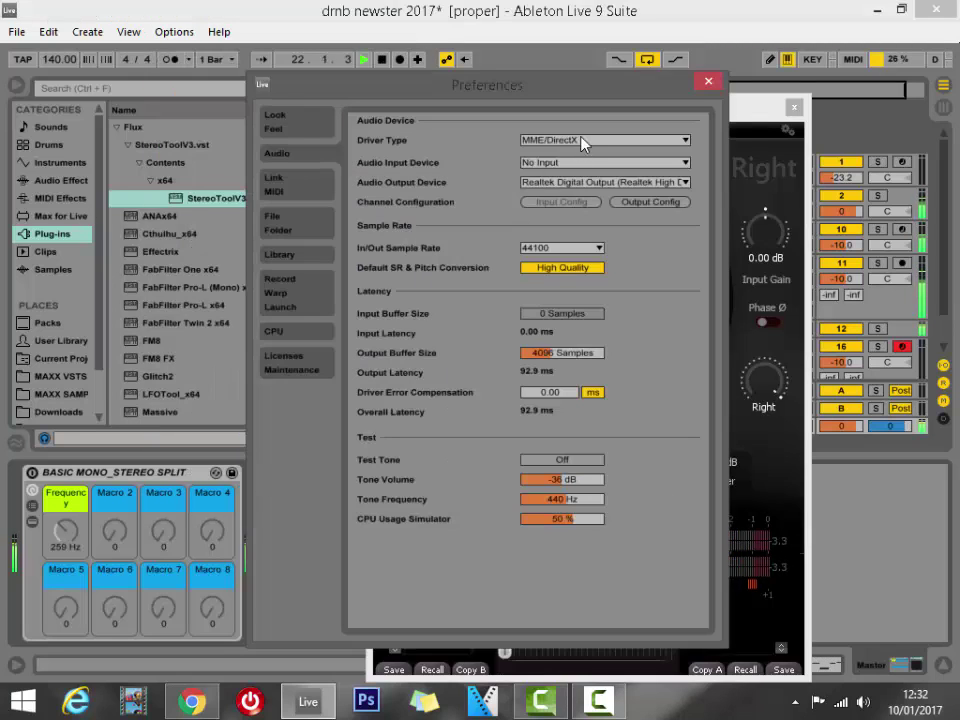
click(583, 141)
click(580, 165)
click(604, 183)
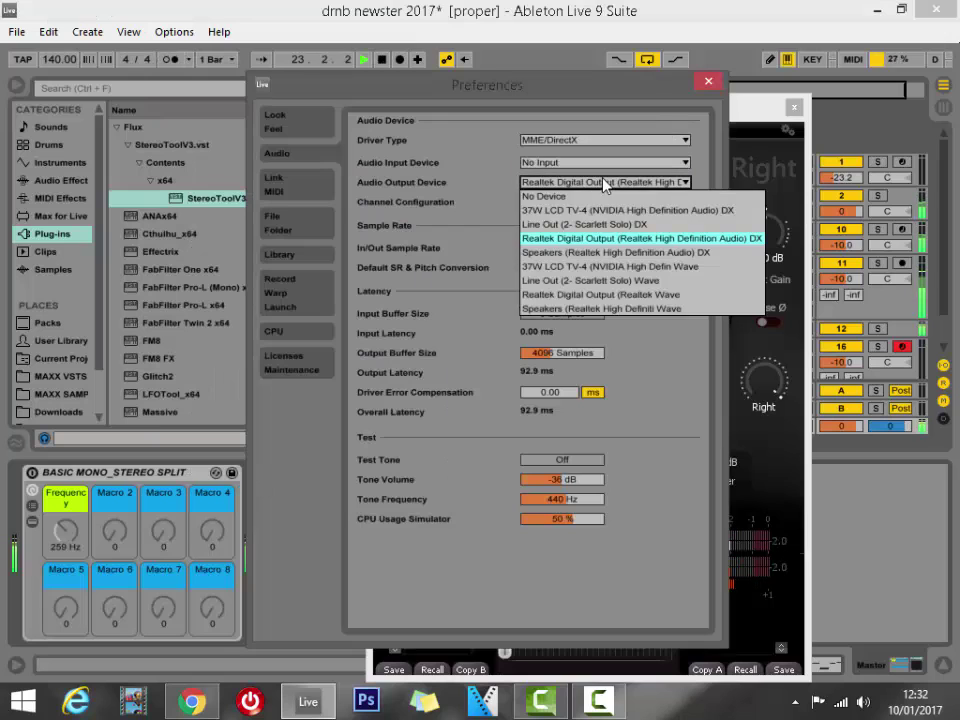
click(658, 312)
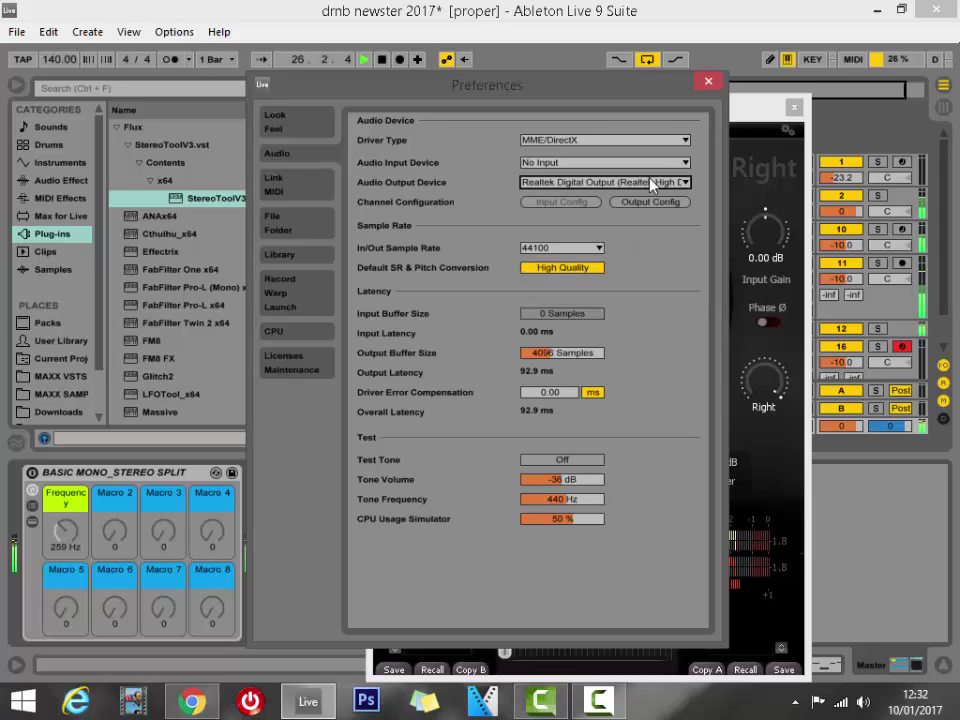
click(718, 90)
click(713, 84)
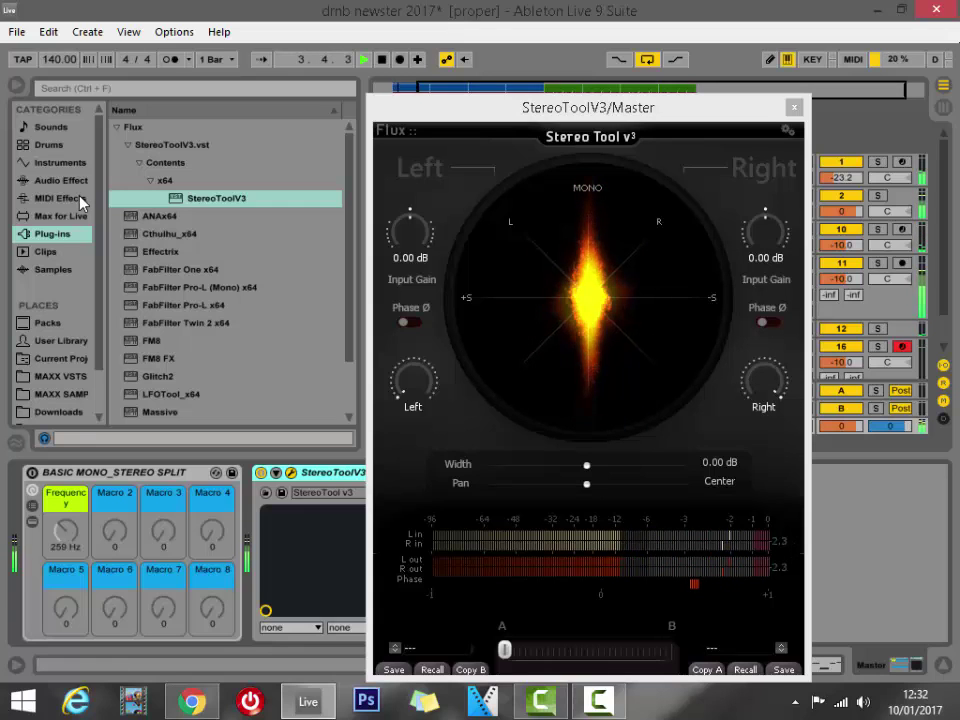
- Insert the MONO TESTER rack from the TOOLS folder before StereoToolV3, and sweep its Frequency macro from 127 down to 0
click(60, 376)
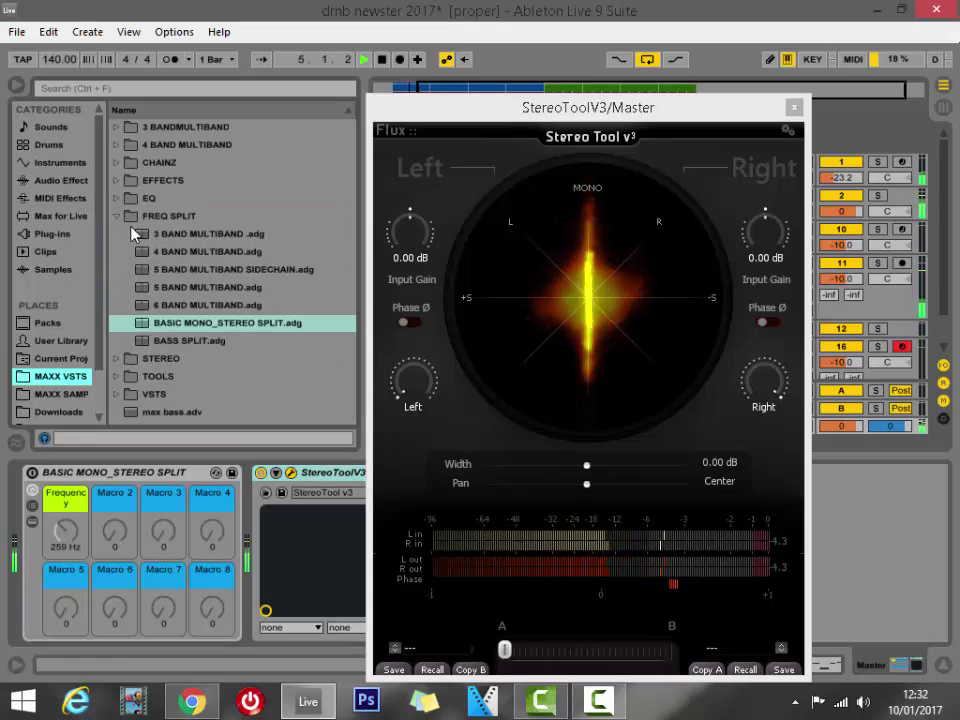
click(118, 377)
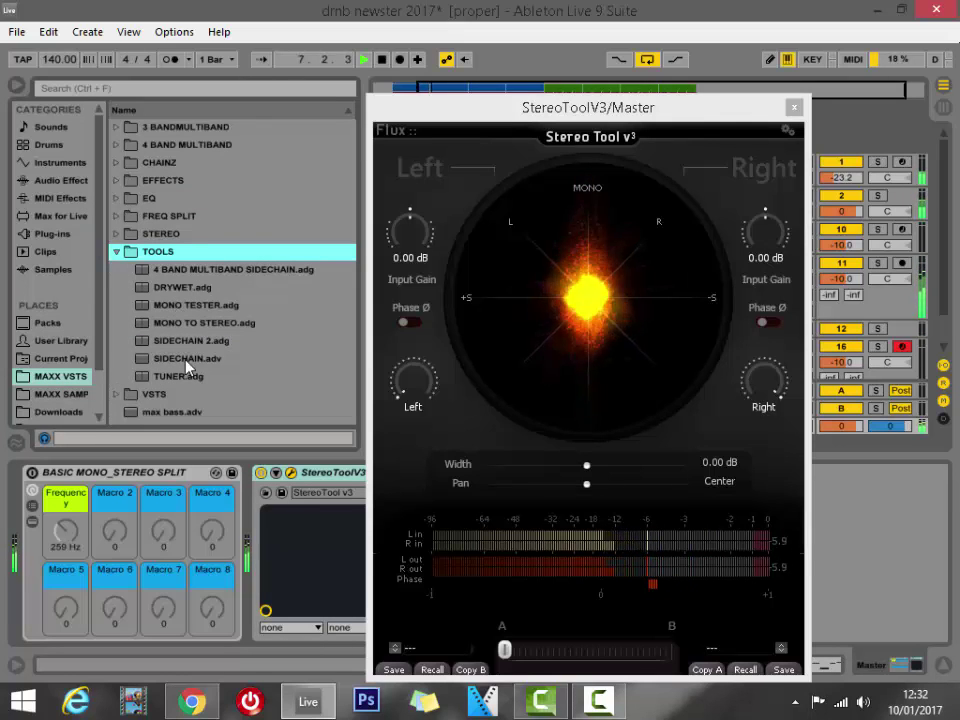
click(193, 323)
click(210, 305)
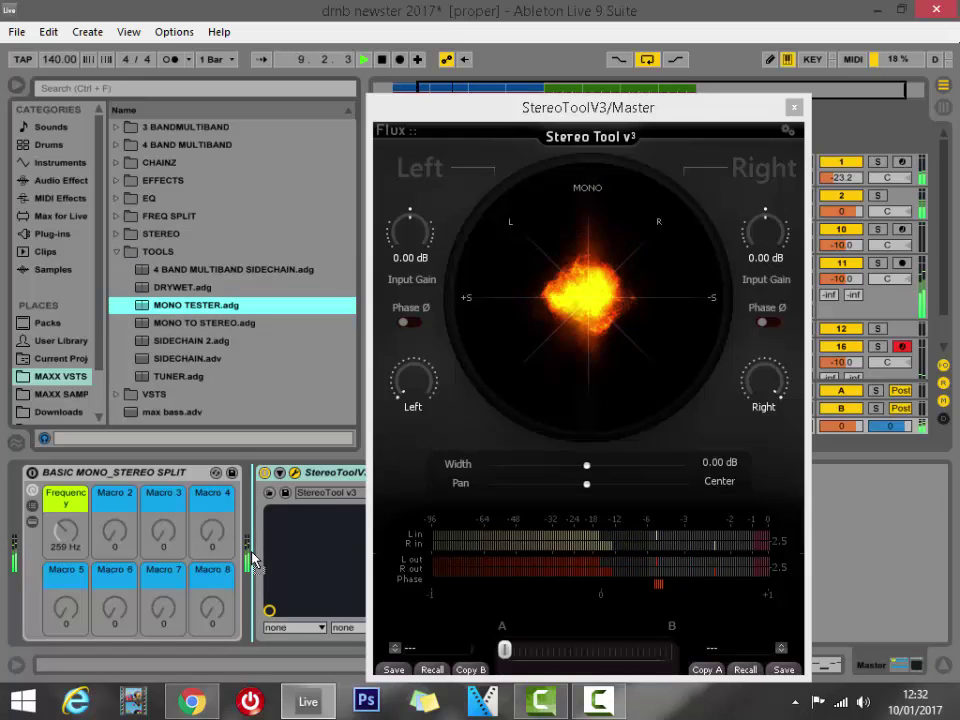
key(Return)
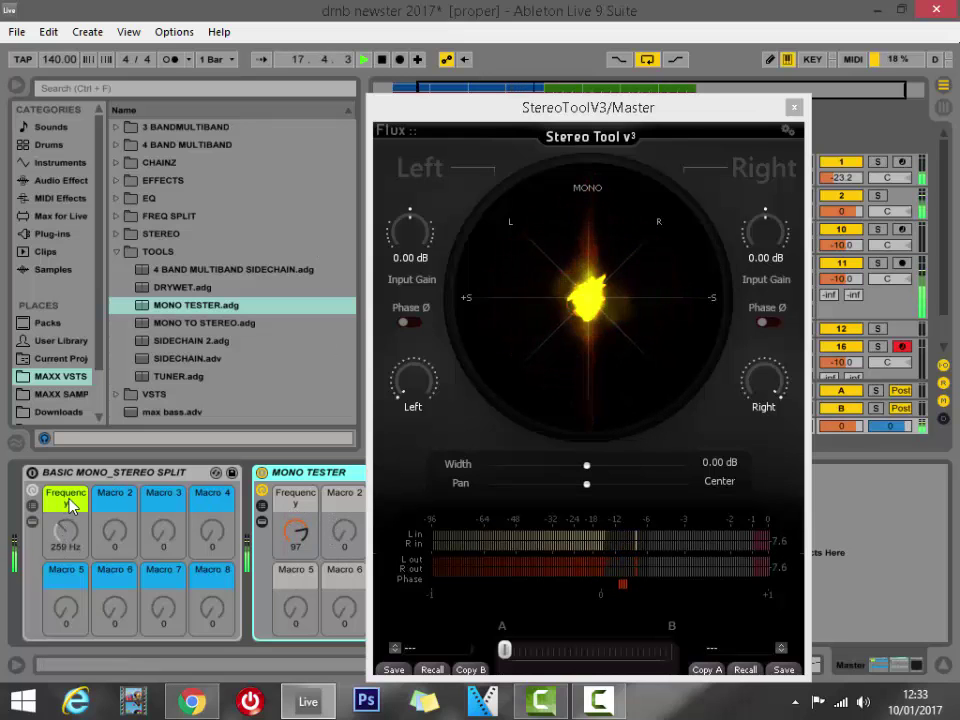
drag(298, 533, 298, 504)
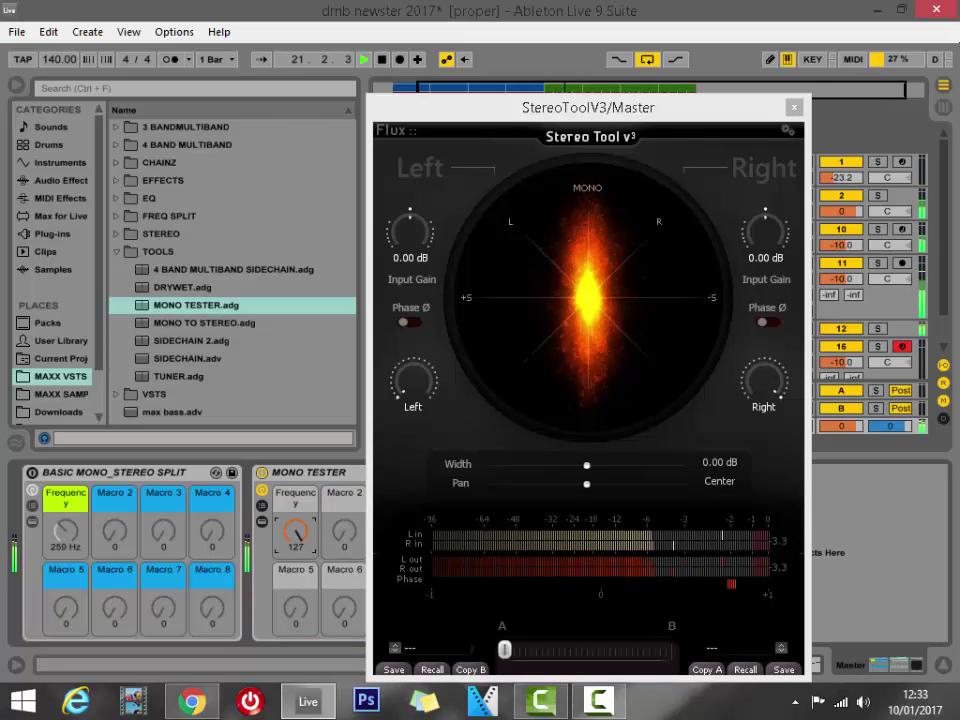
drag(296, 530, 296, 657)
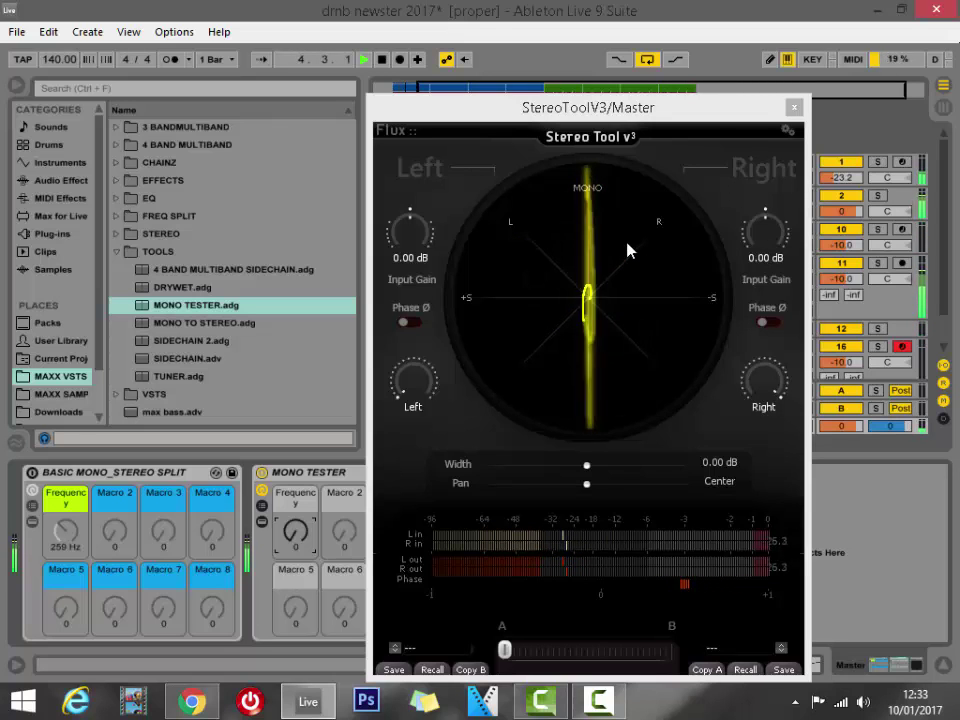
- Reactivate the BASIC MONO_STEREO SPLIT rack, and set its Frequency macro to 374 Hz and the MONO TESTER's Frequency macro to 42
click(31, 475)
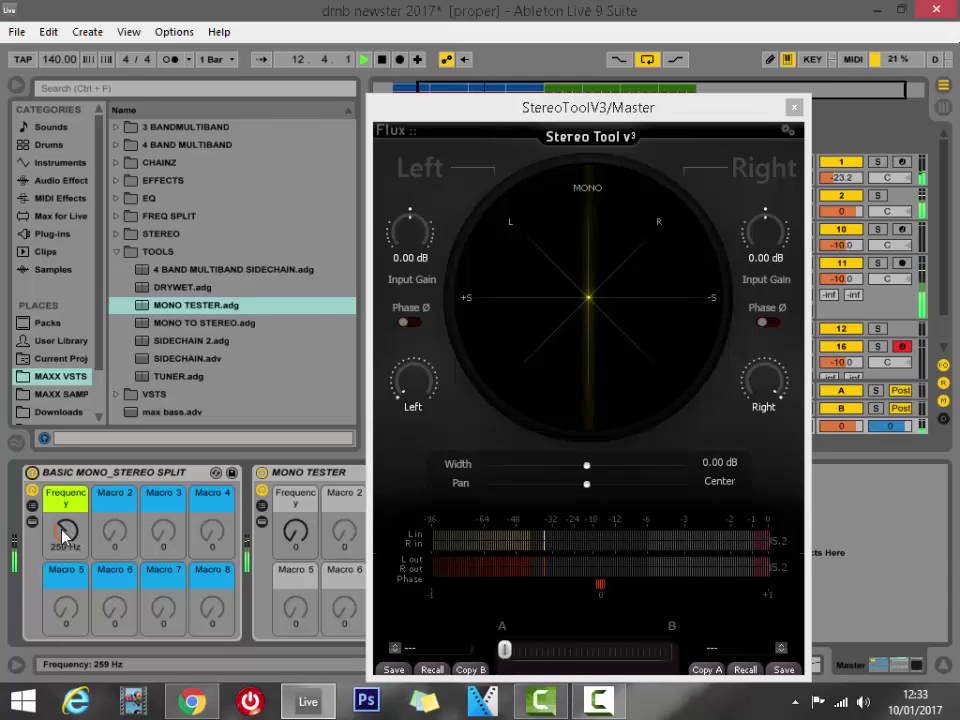
mouse_move(65, 530)
mouse_down()
mouse_move(65, 560)
mouse_move(65, 537)
mouse_up()
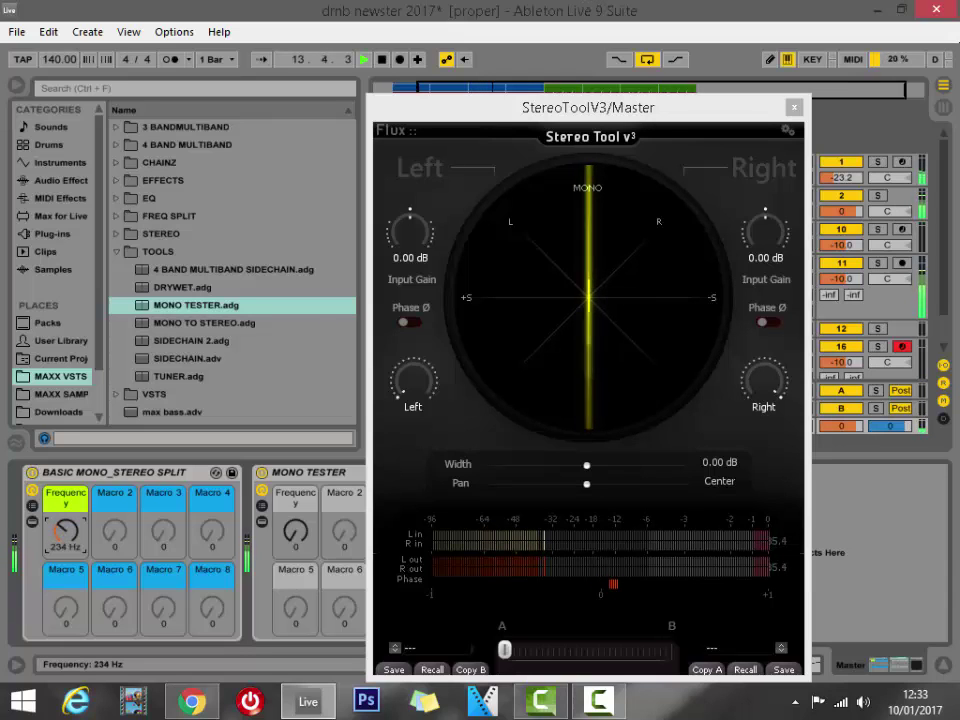
mouse_move(290, 530)
mouse_down()
mouse_move(290, 495)
mouse_move(290, 510)
mouse_up()
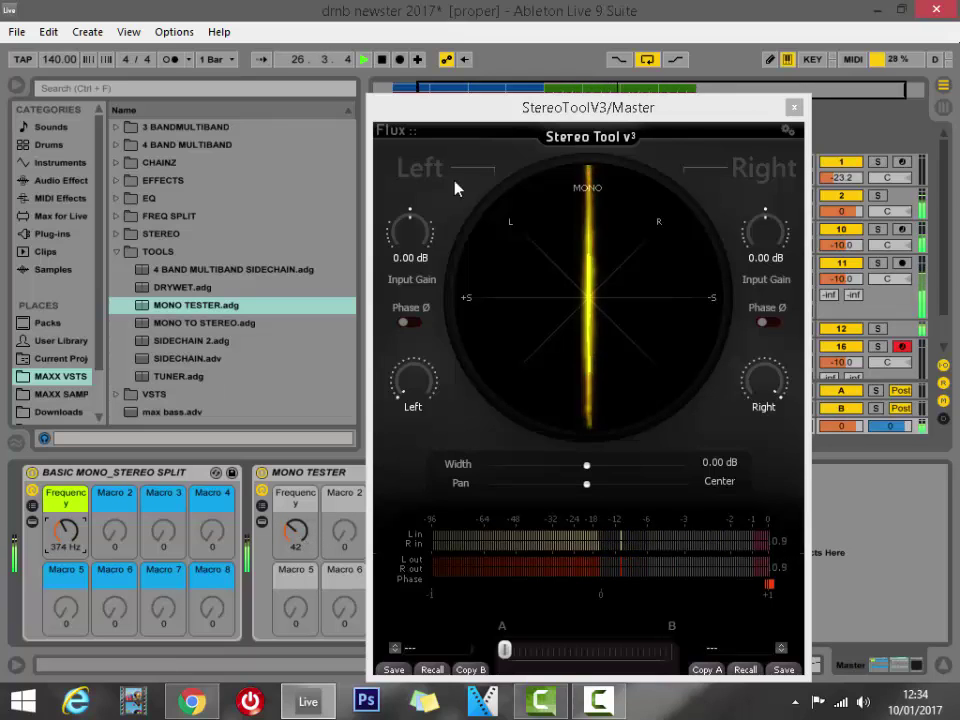
- Close the StereoToolV3 window, and deactivate the MONO TESTER rack and StereoToolV3 on the Master track
click(794, 106)
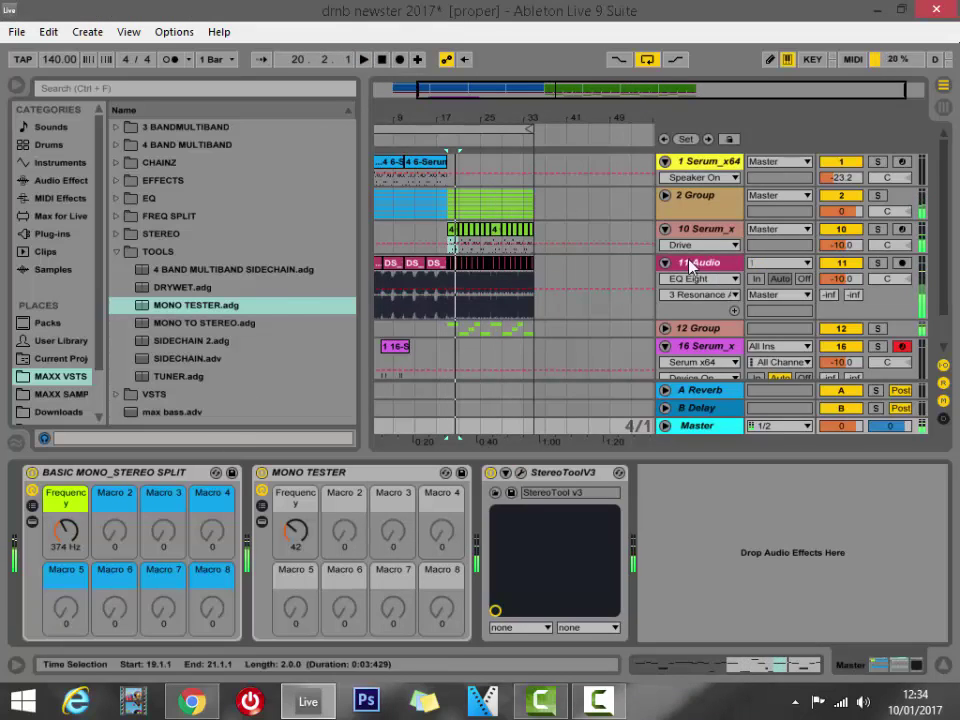
click(261, 473)
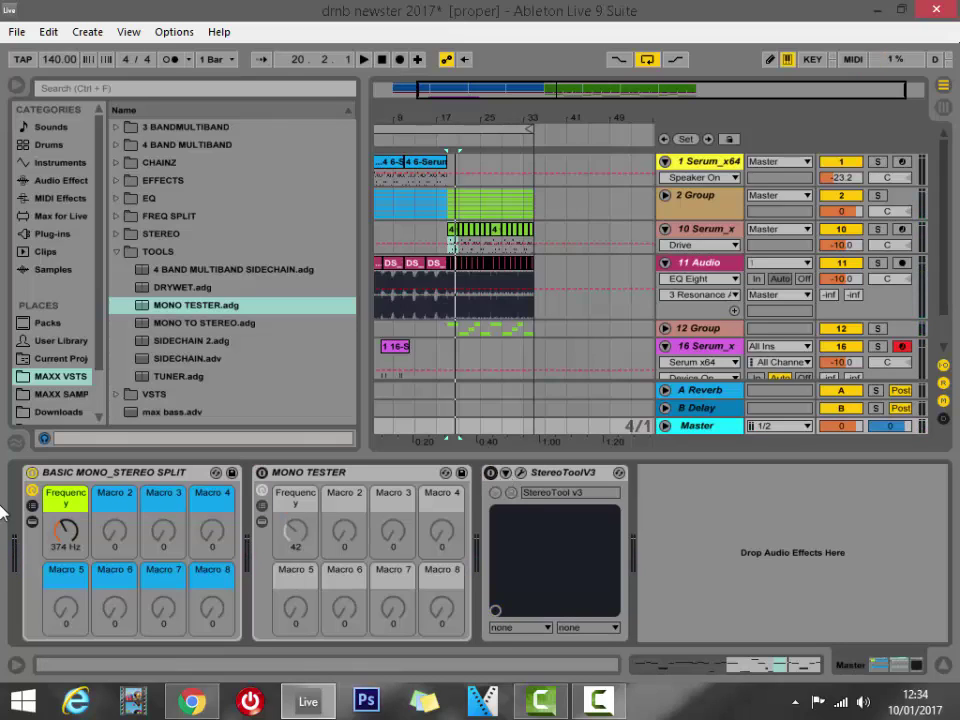
- Reveal the split rack's chains and the first chain's devices, and set the channel mode of its Mono device to Left
click(33, 506)
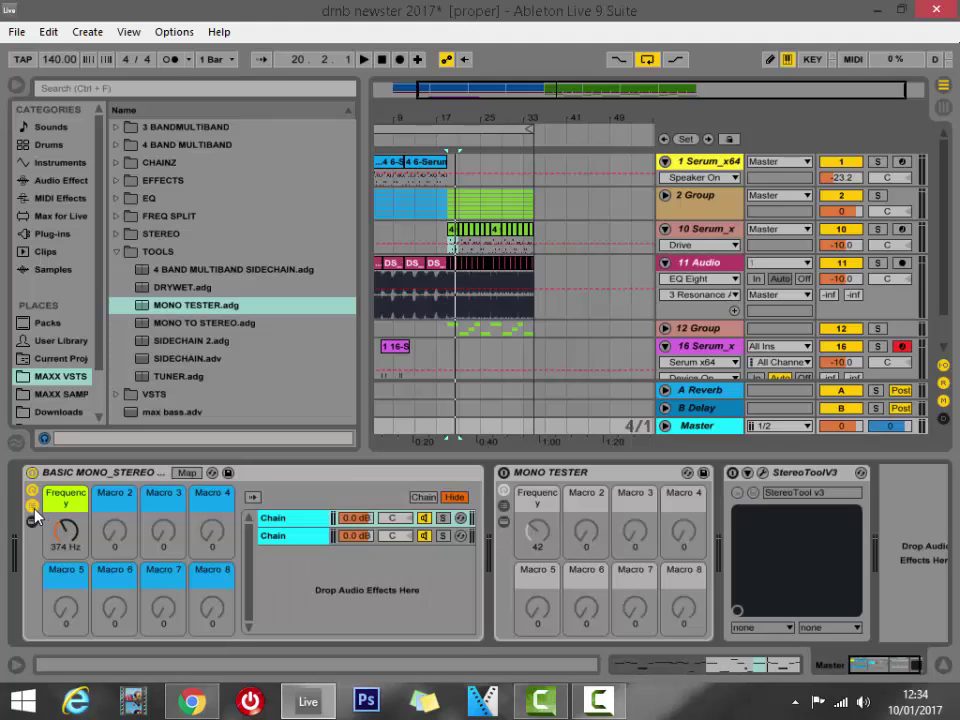
click(303, 522)
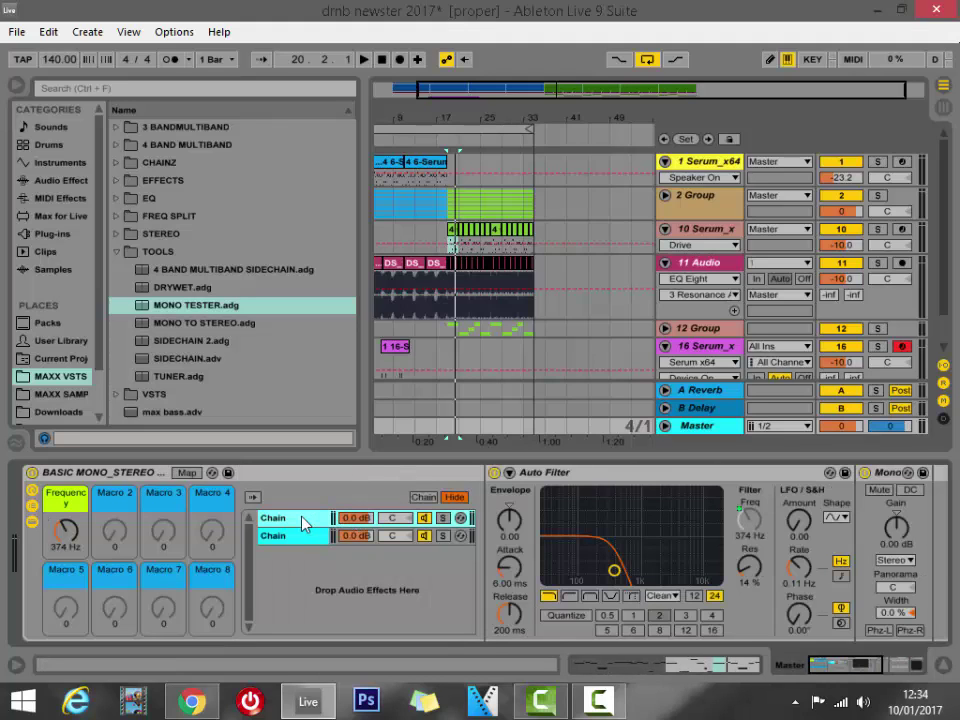
click(903, 562)
click(885, 575)
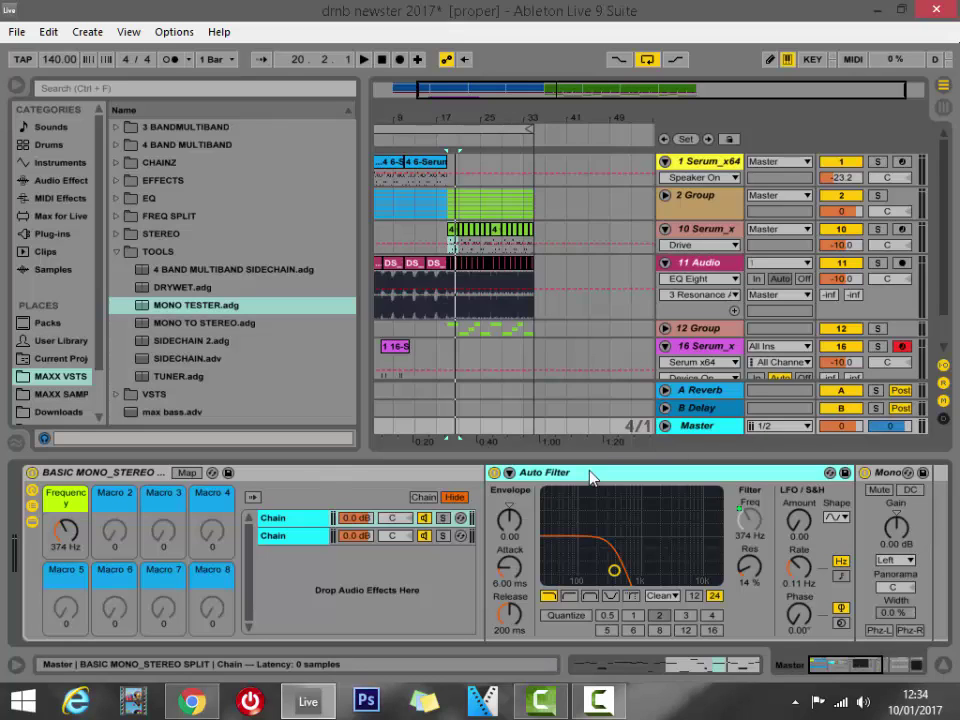
- Fold the Auto Filter and Mono devices, and hide the split rack's devices and chain list
double_click(540, 473)
double_click(539, 473)
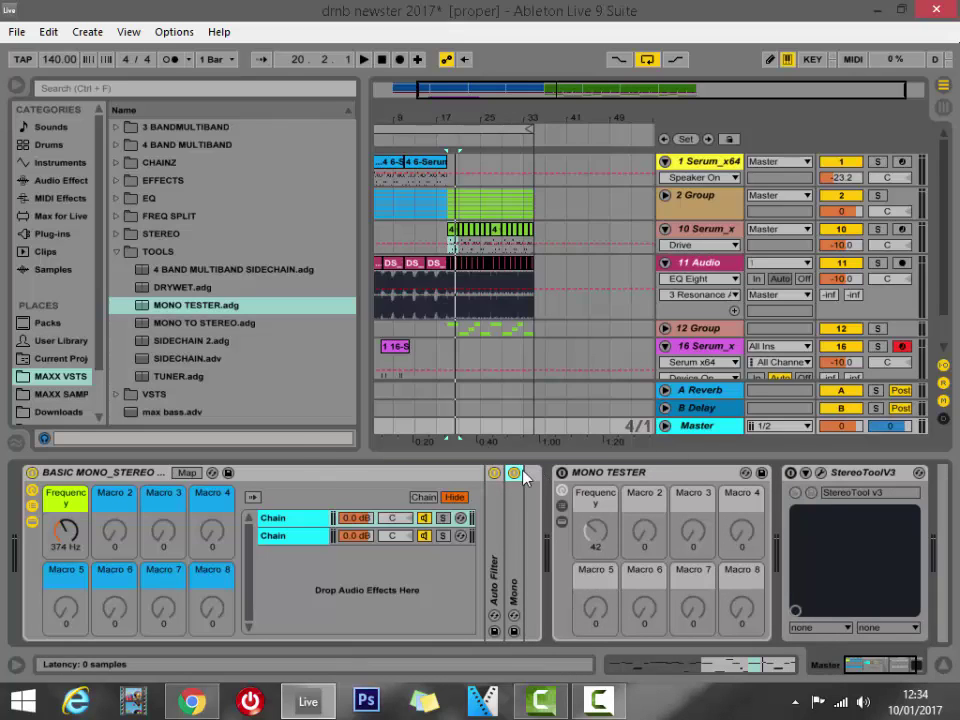
click(32, 521)
click(32, 505)
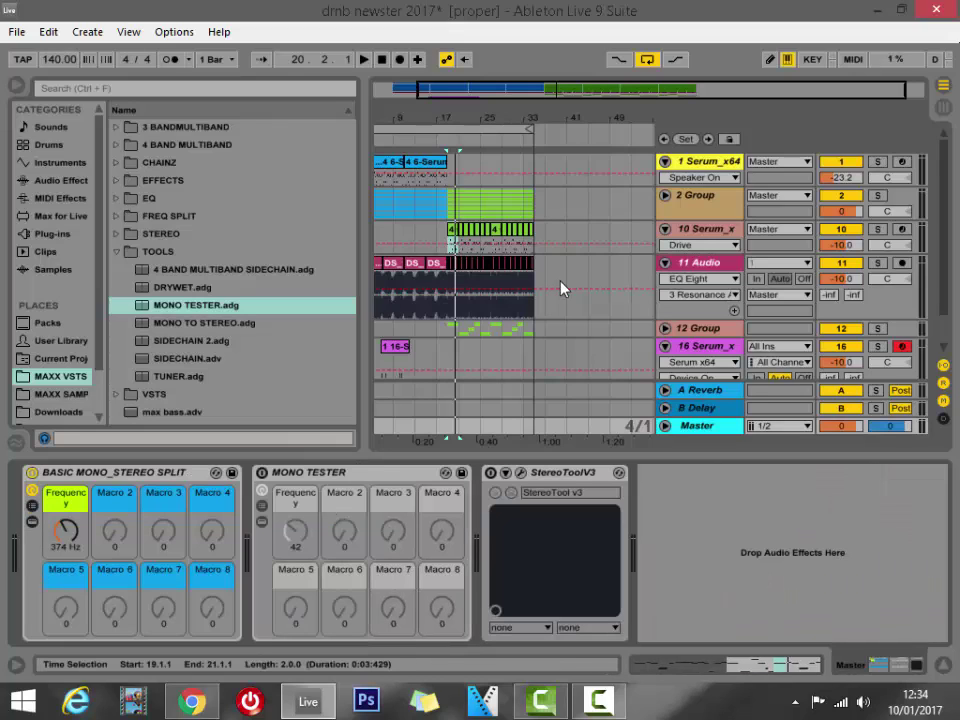